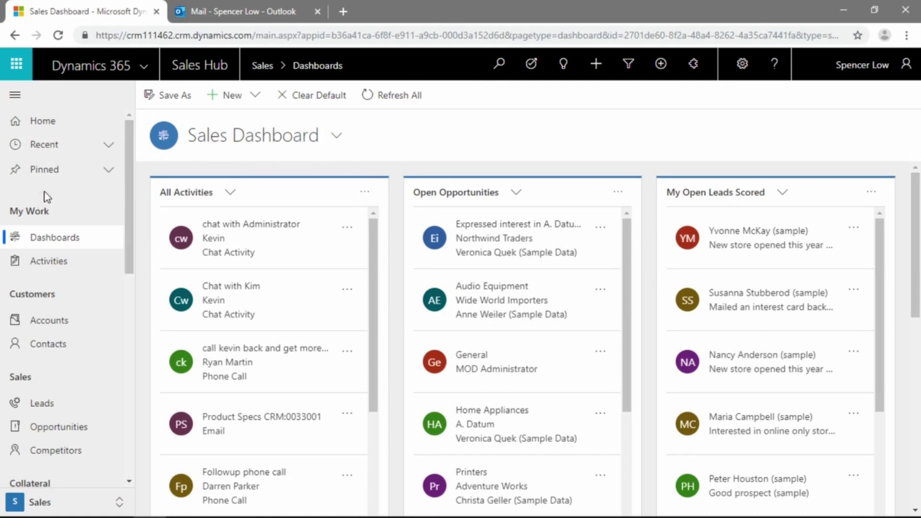
Scroll the Sales Hub left navigation down toward the Collateral section
scroll(62, 239, down, 7)
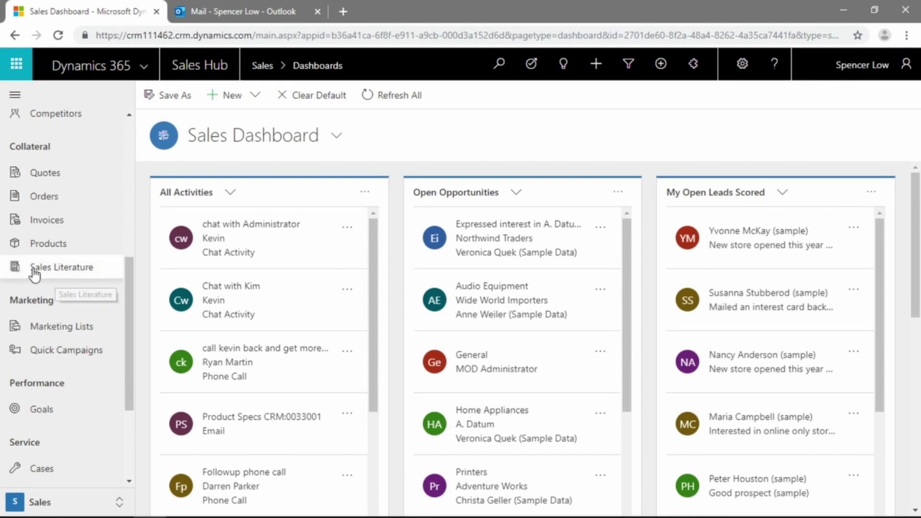
click(57, 272)
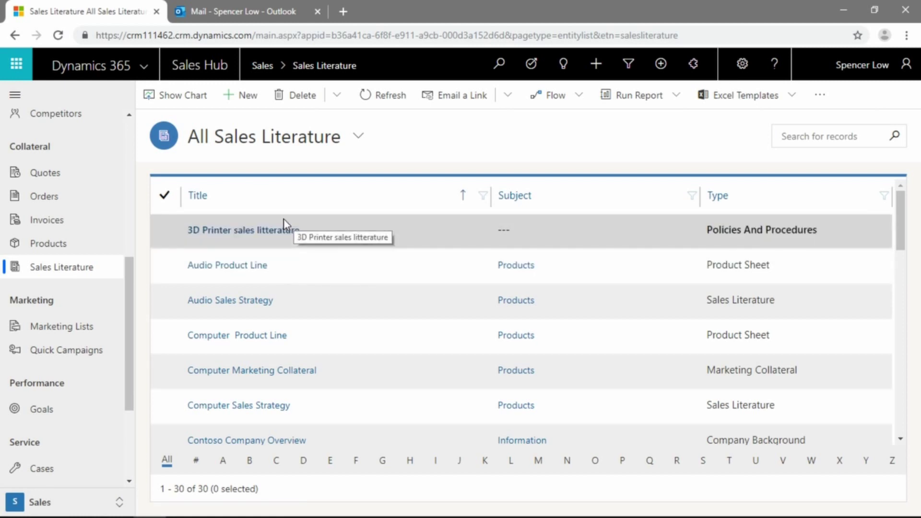
click(301, 140)
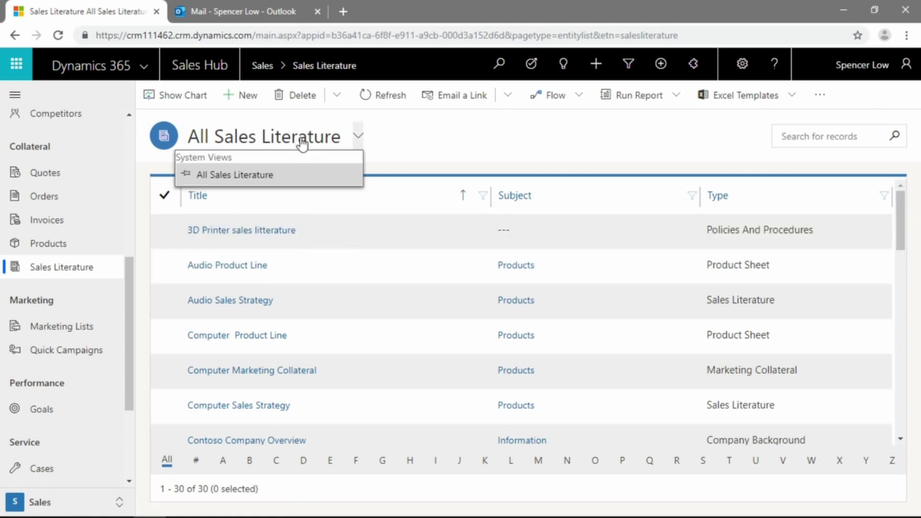
click(422, 141)
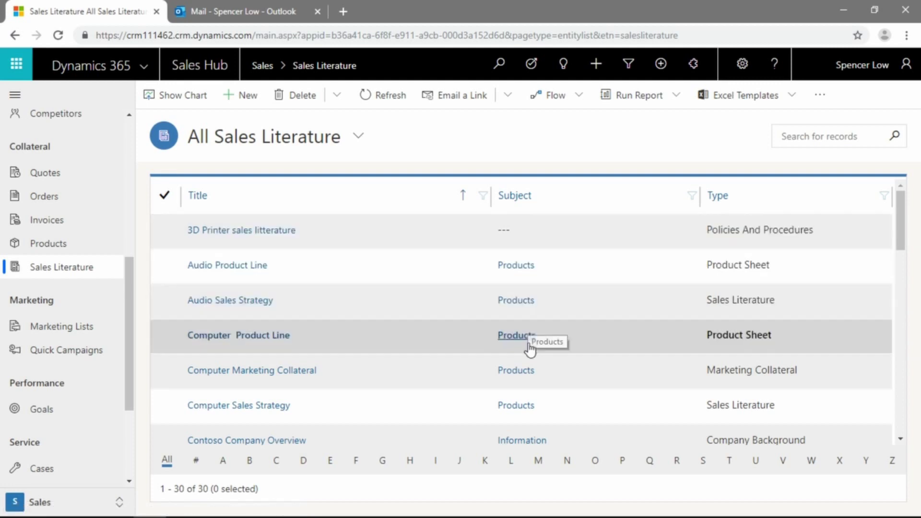
scroll(528, 369, down, 2)
scroll(545, 372, down, 3)
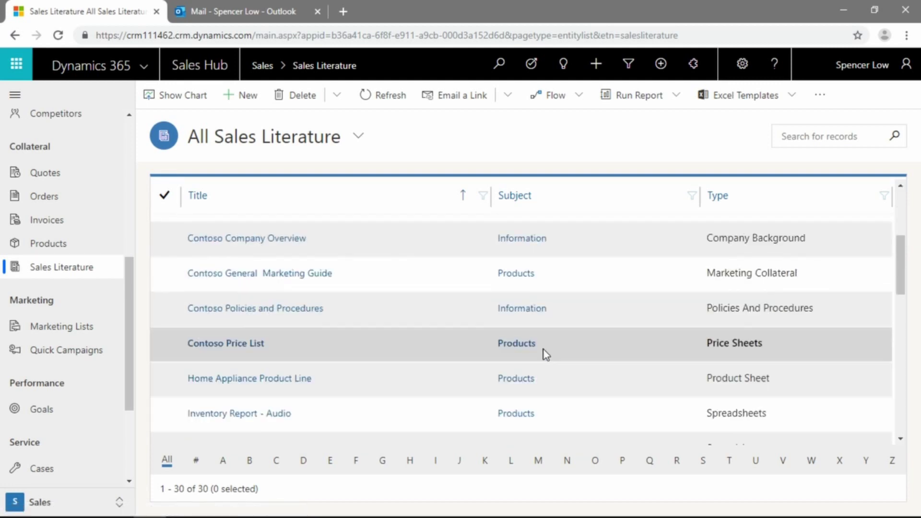
scroll(544, 352, up, 5)
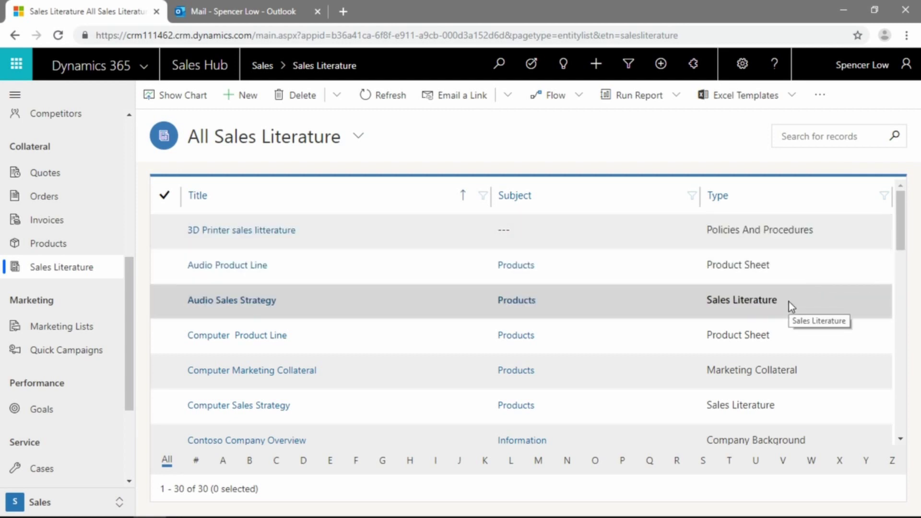
scroll(815, 373, down, 2)
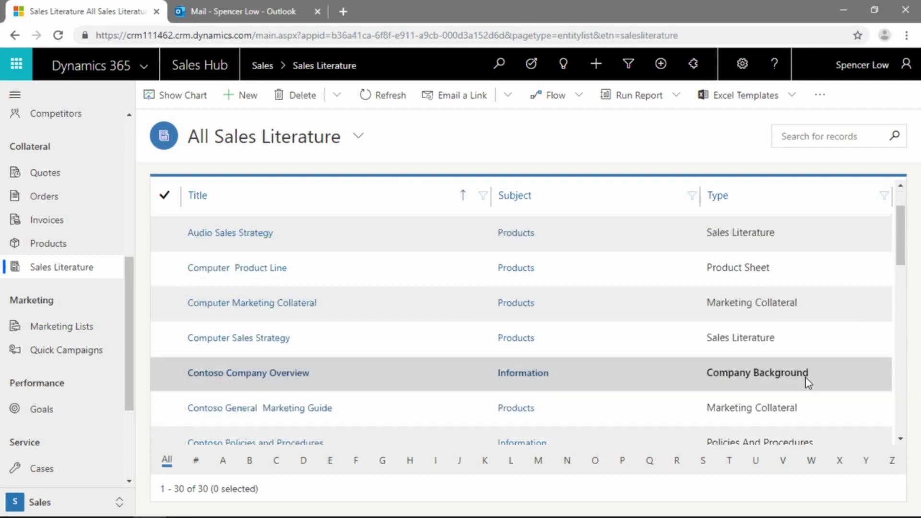
scroll(801, 369, up, 2)
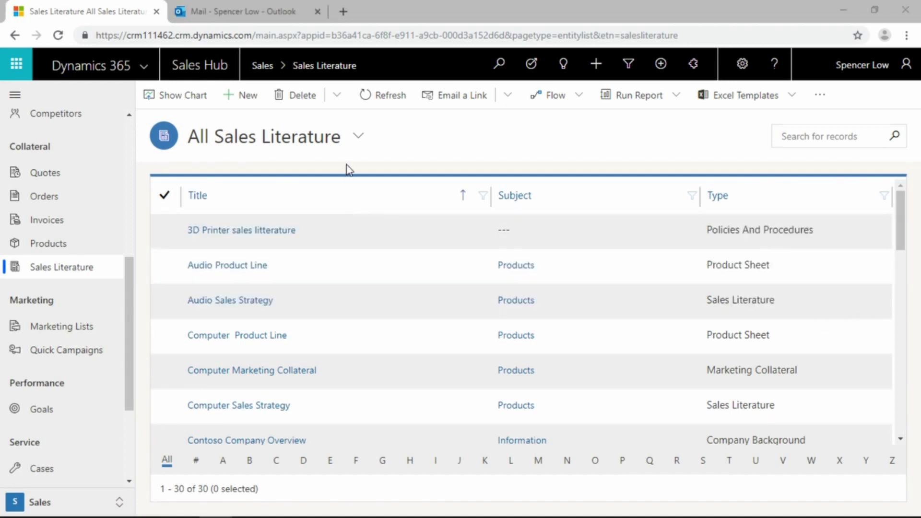
Start a new sales literature record titled 'Company History' with subject Query > Information
click(238, 98)
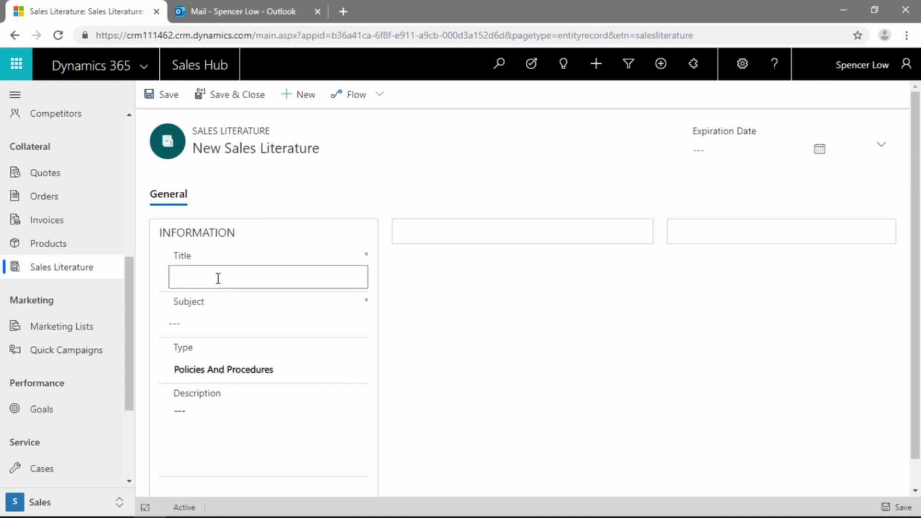
text(Company History)
key(Tab)
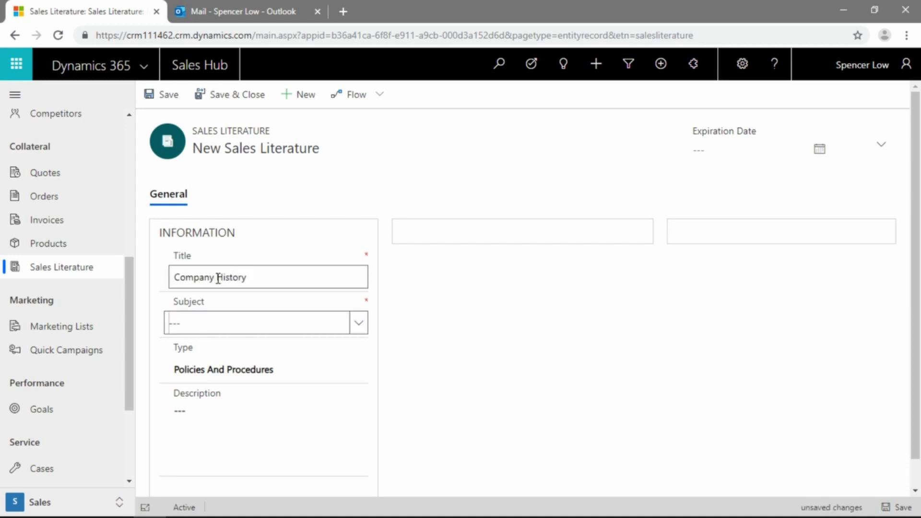
click(357, 324)
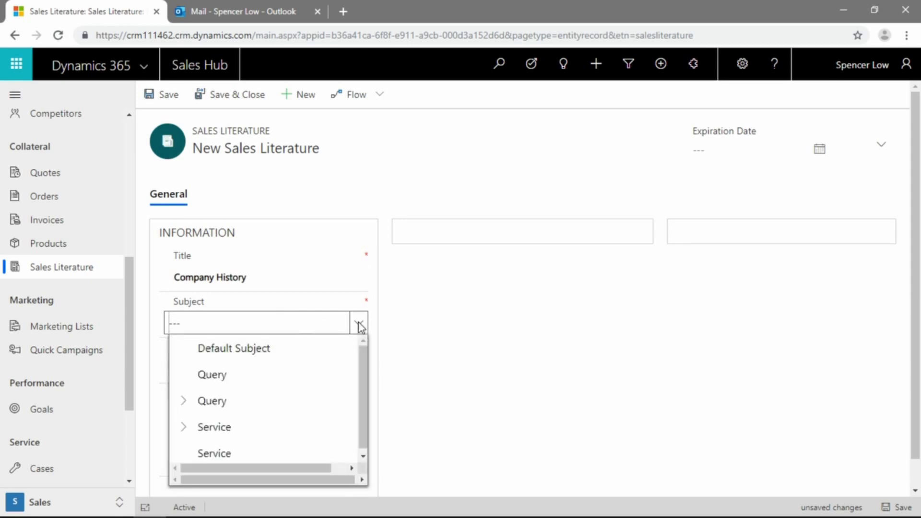
click(183, 400)
scroll(312, 401, down, 2)
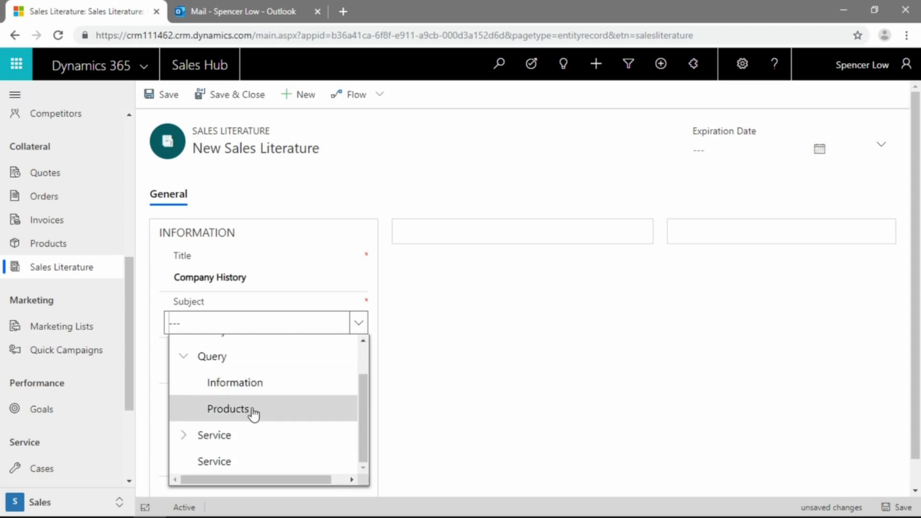
click(182, 437)
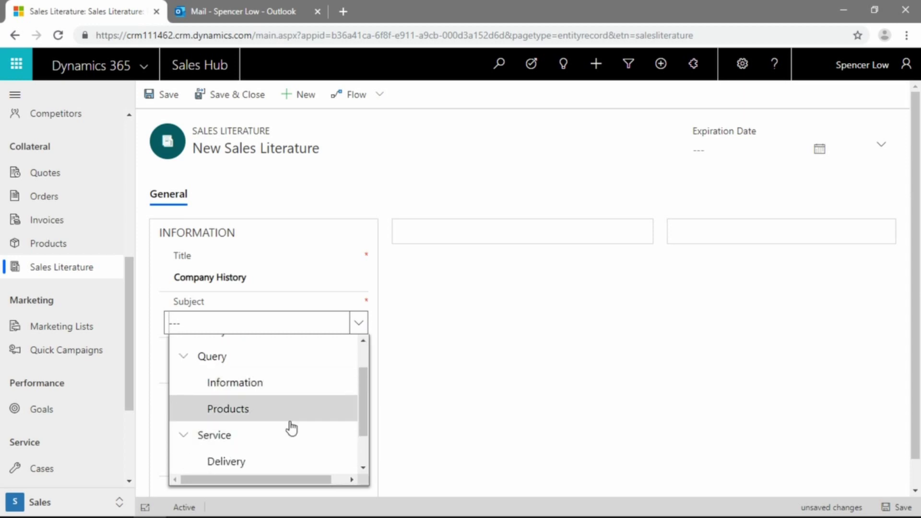
scroll(289, 429, down, 2)
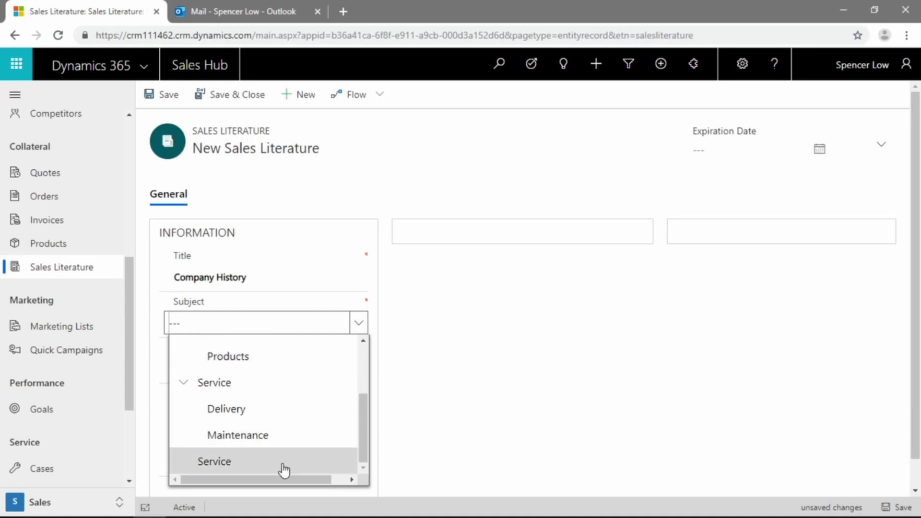
scroll(284, 468, up, 4)
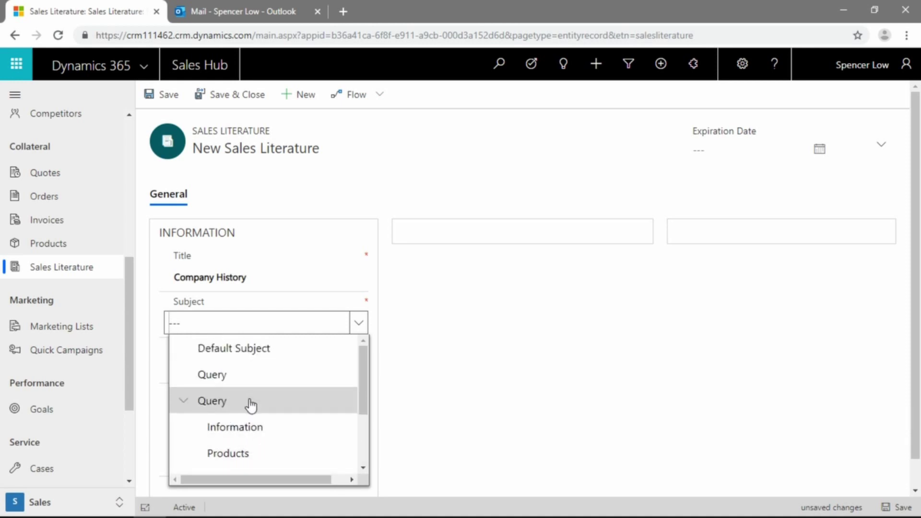
click(245, 429)
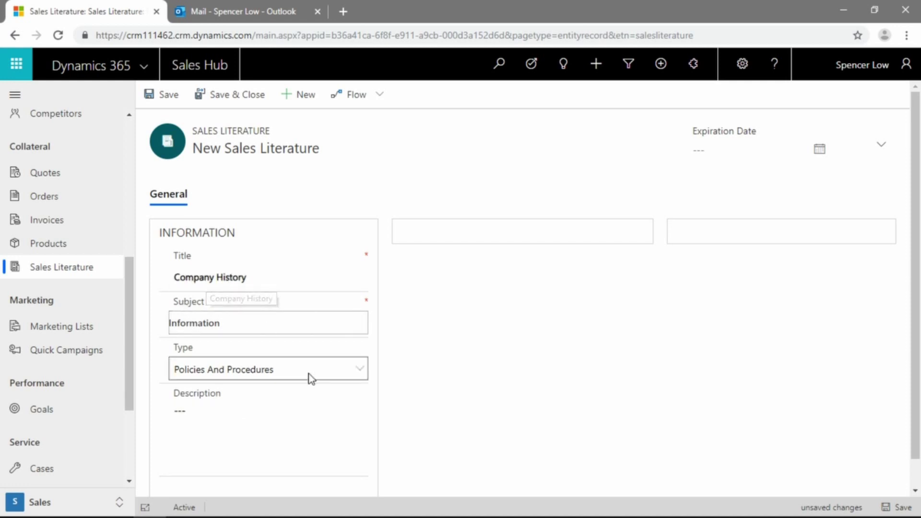
Set type to Company Background and describe it as 'New 2019 history sheet. Email to customers and leads'
click(231, 369)
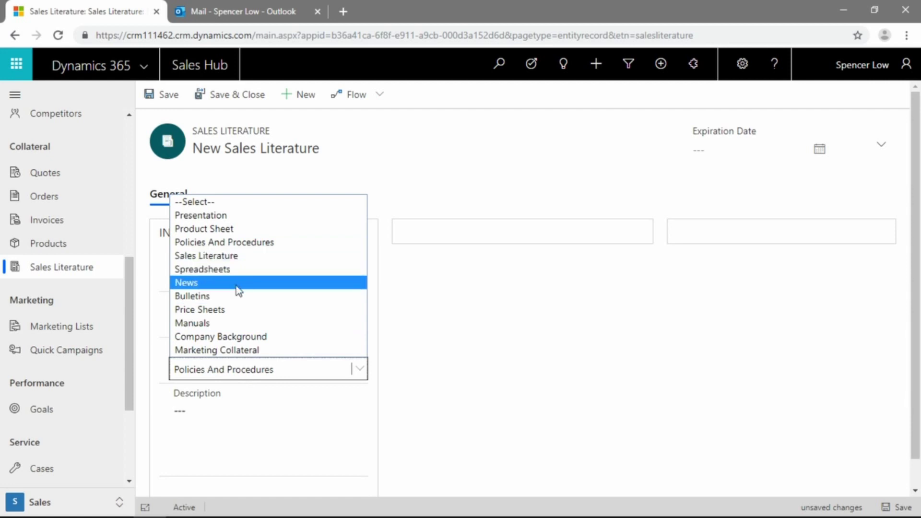
click(229, 336)
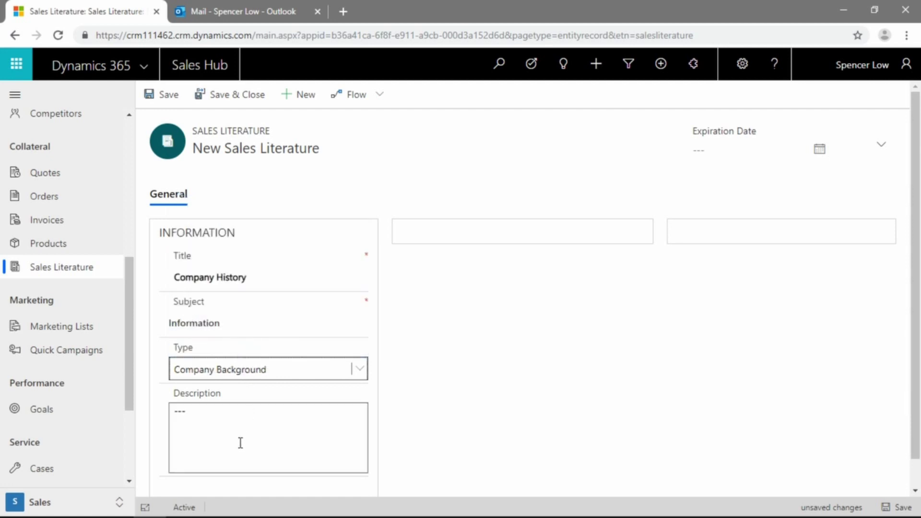
click(249, 428)
text(New )
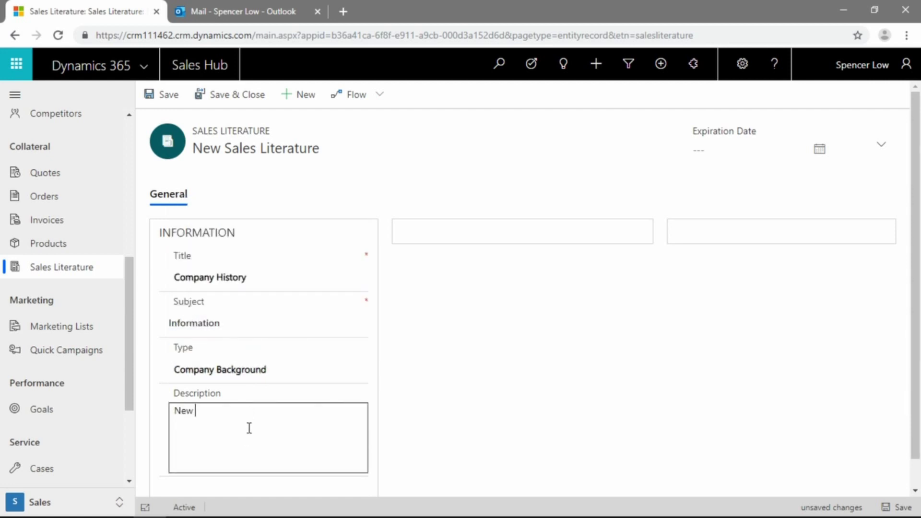
text(2019 history sheet. Email to )
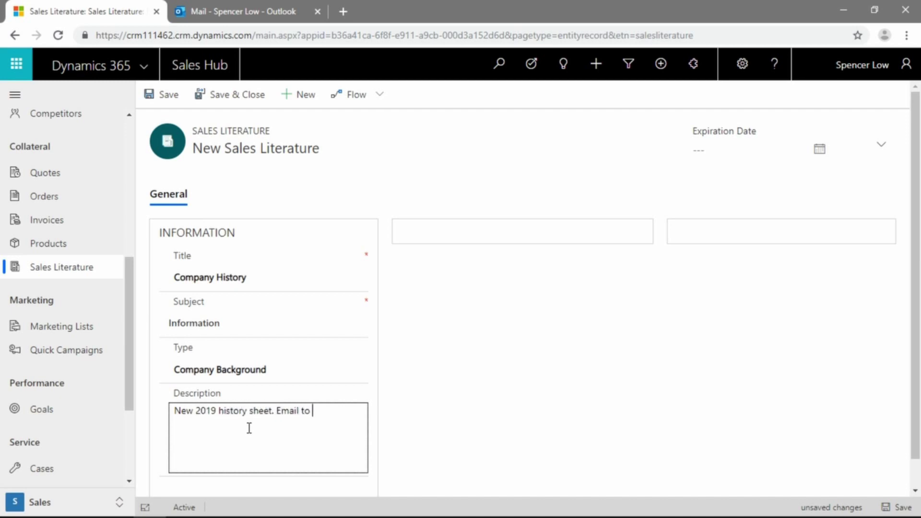
text(customers and leads.)
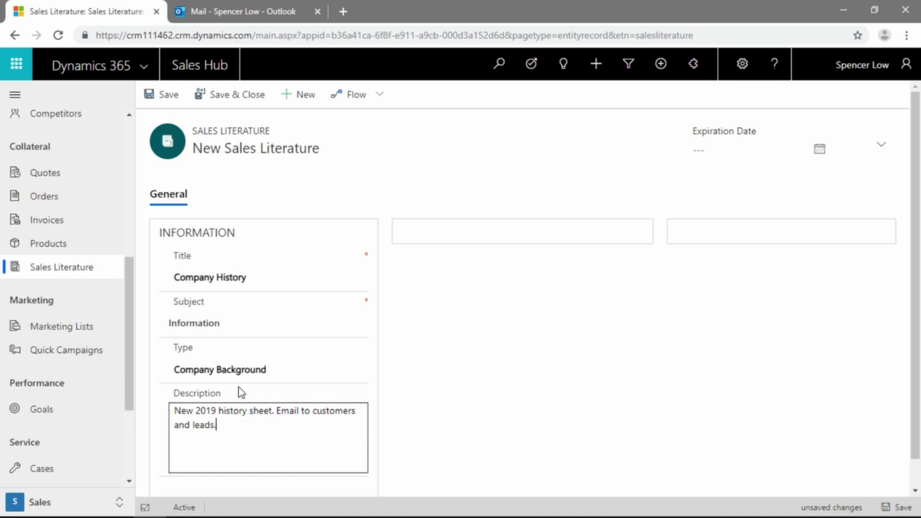
Save the Company History record and show more commands on its Sales Attachments subgrid
click(166, 99)
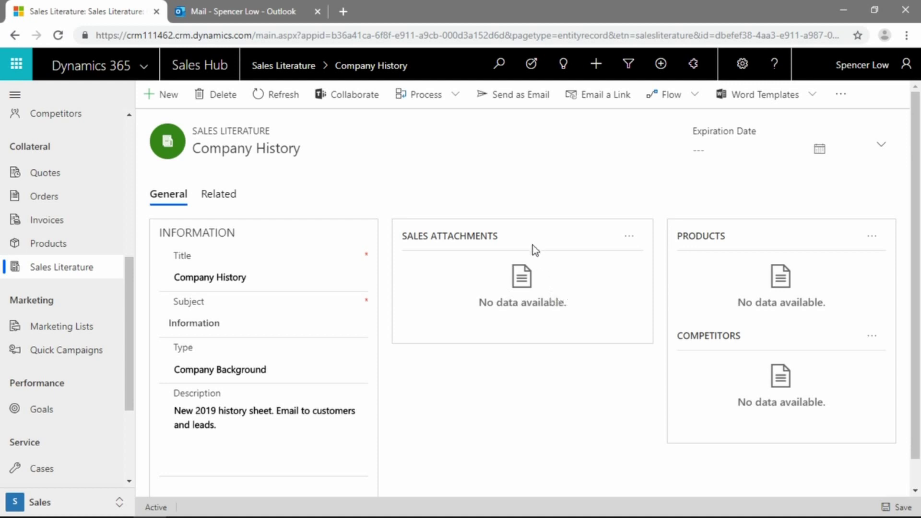
click(633, 241)
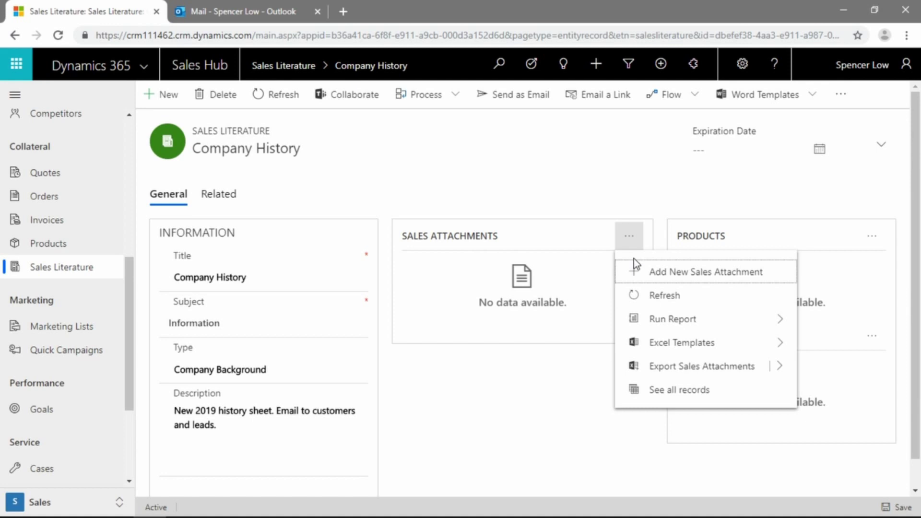
Create a new sales attachment titled 'Company History 2019 PDF' and scroll to its file area
click(765, 272)
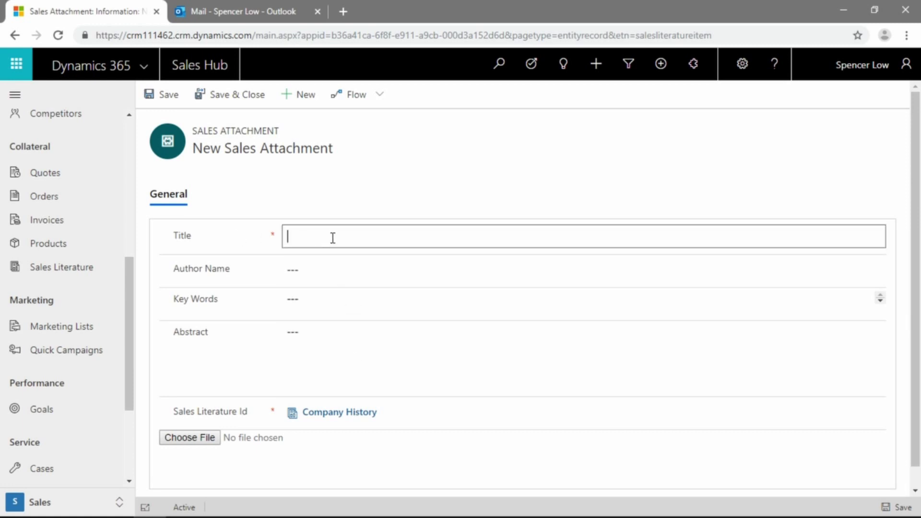
text(ompany History 2019 PDF)
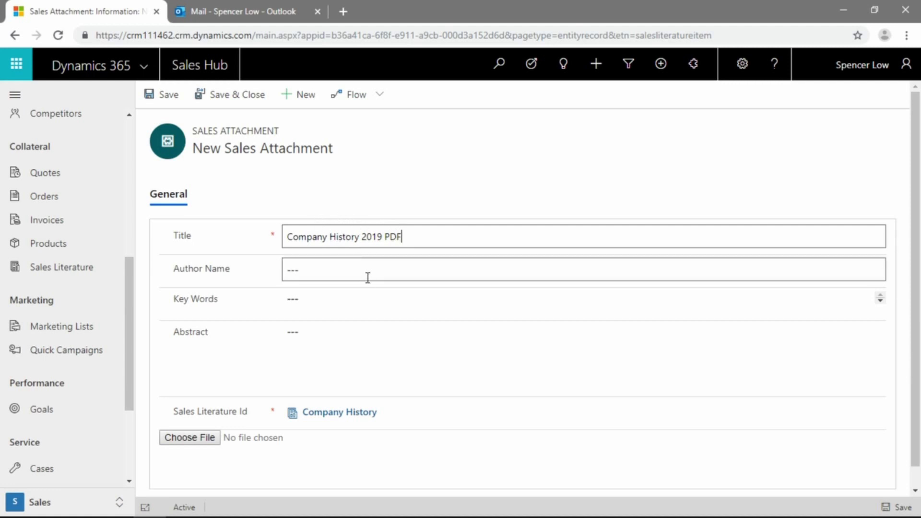
scroll(368, 276, down, 1)
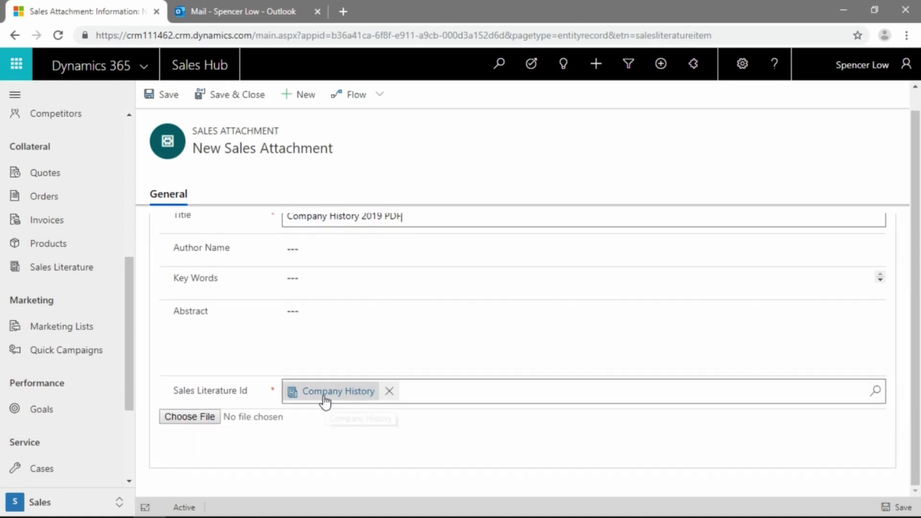
Attach Company History.pdf from the Desktop and save the sales attachment record
click(199, 418)
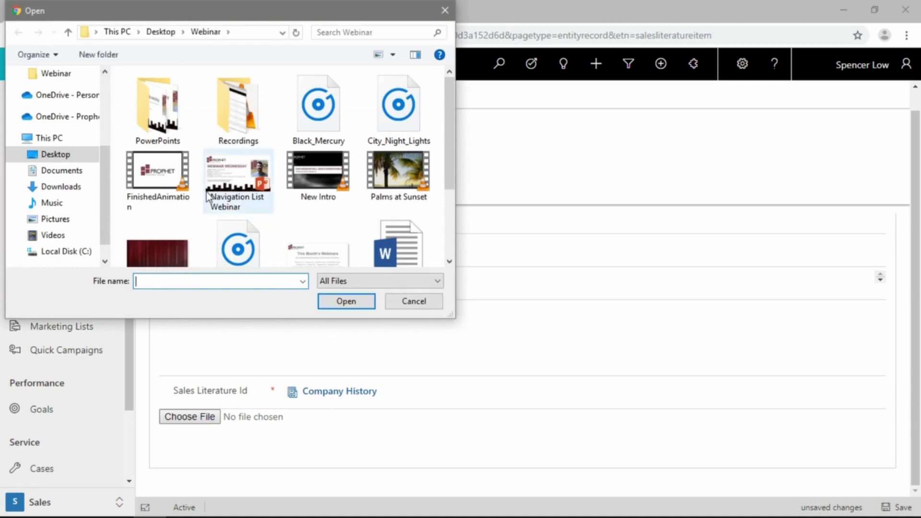
scroll(67, 154, up, 3)
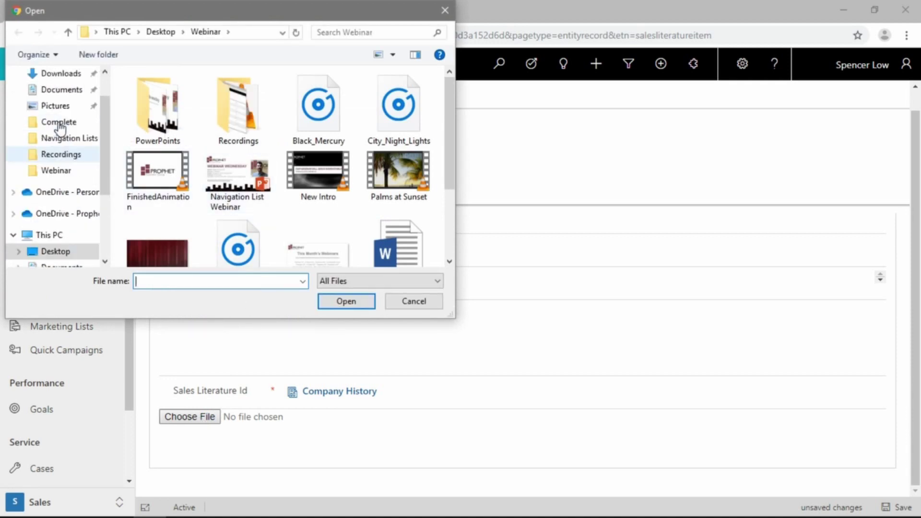
scroll(60, 128, up, 2)
click(56, 99)
scroll(186, 142, up, 1)
scroll(185, 140, up, 2)
double_click(177, 95)
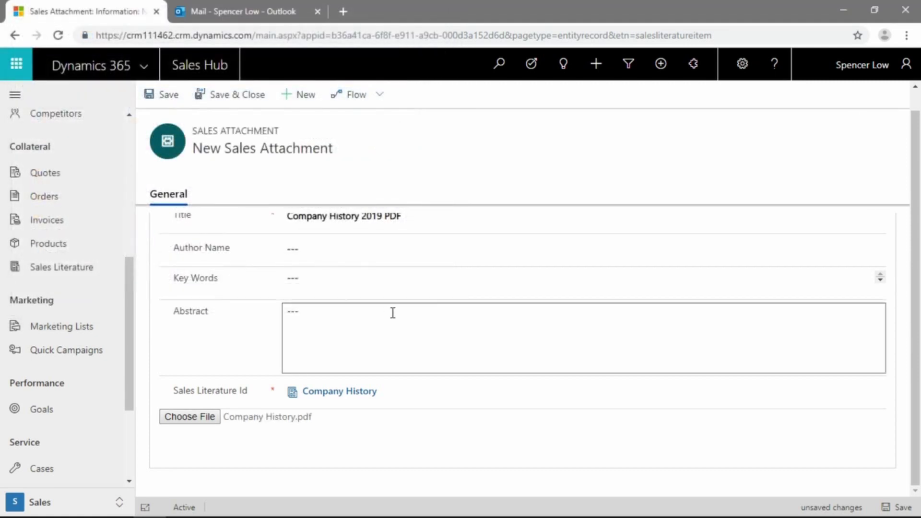
click(164, 96)
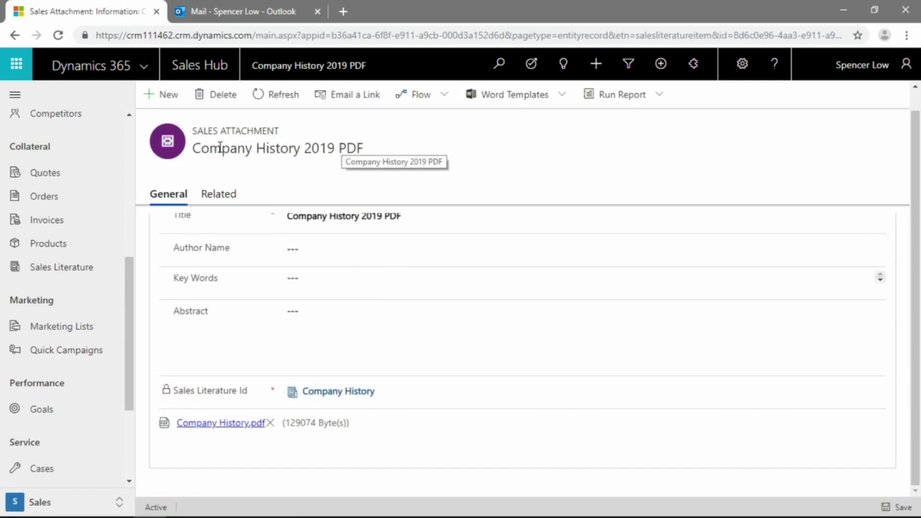
scroll(391, 281, up, 1)
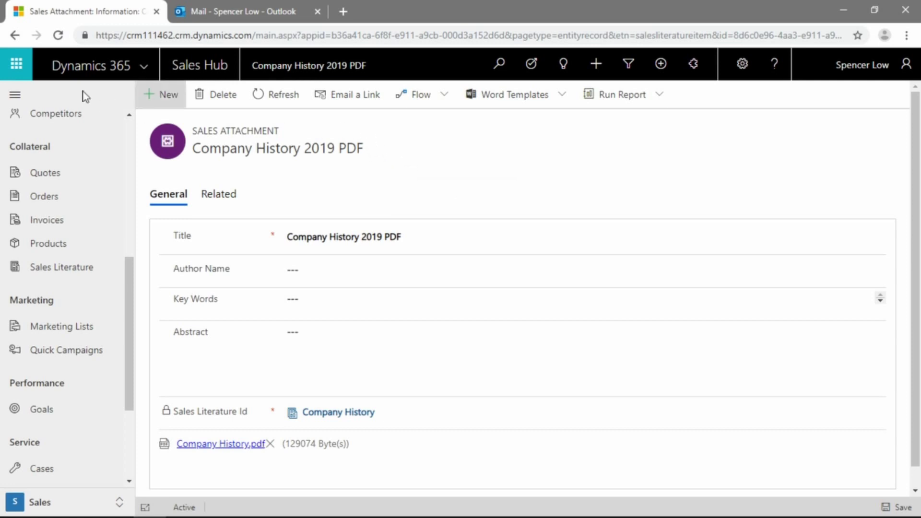
Go back to the Company History literature and send it as an email carrying the PDF
click(15, 36)
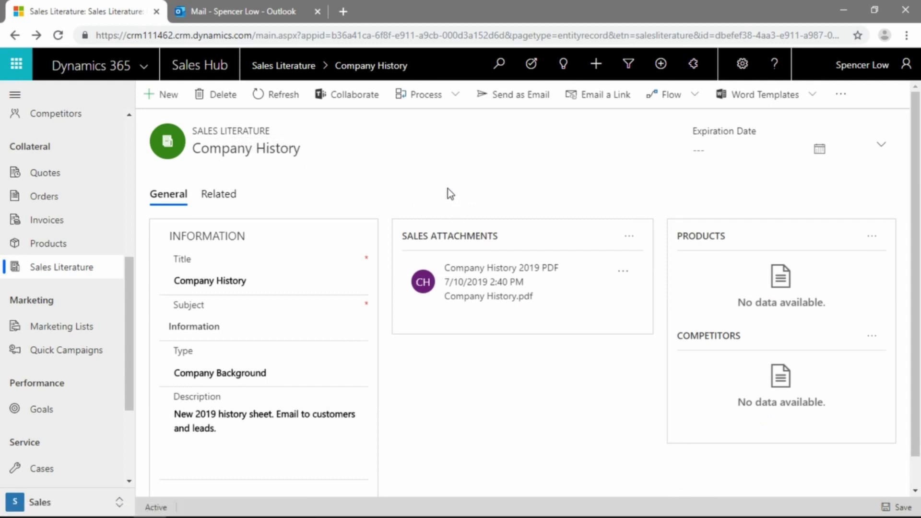
click(526, 99)
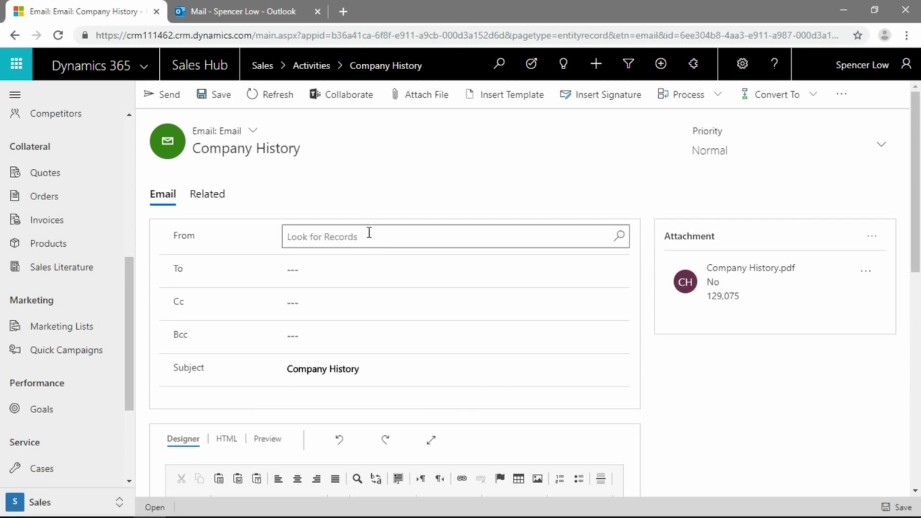
scroll(371, 235, down, 2)
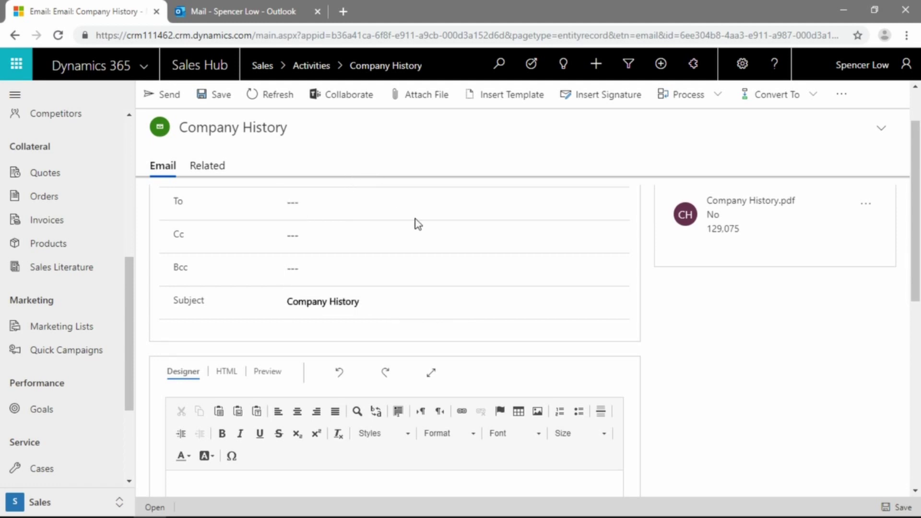
scroll(374, 362, down, 5)
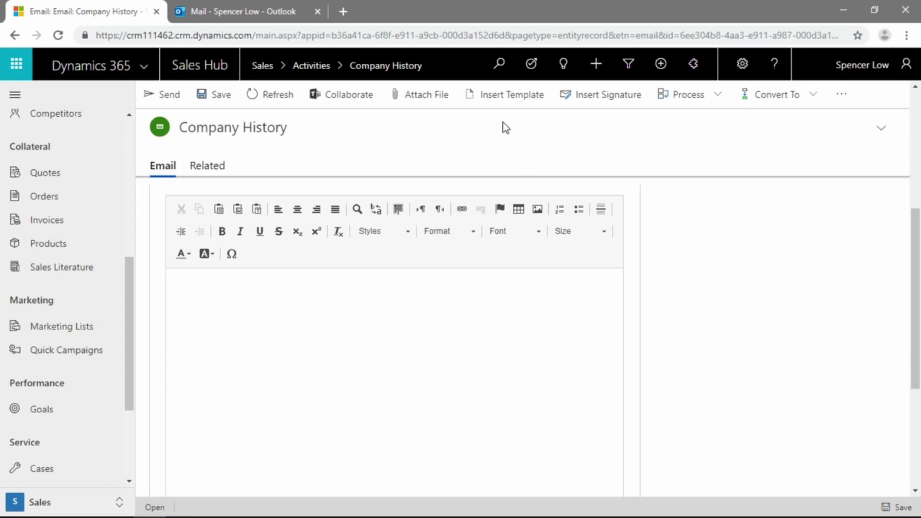
Check the Company History email's body and Cc field, then move to the Outlook inbox
click(338, 338)
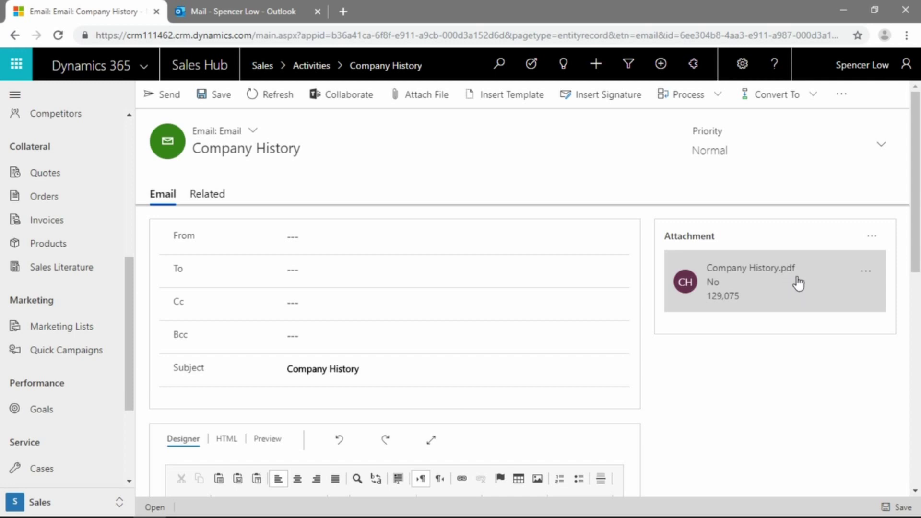
click(419, 297)
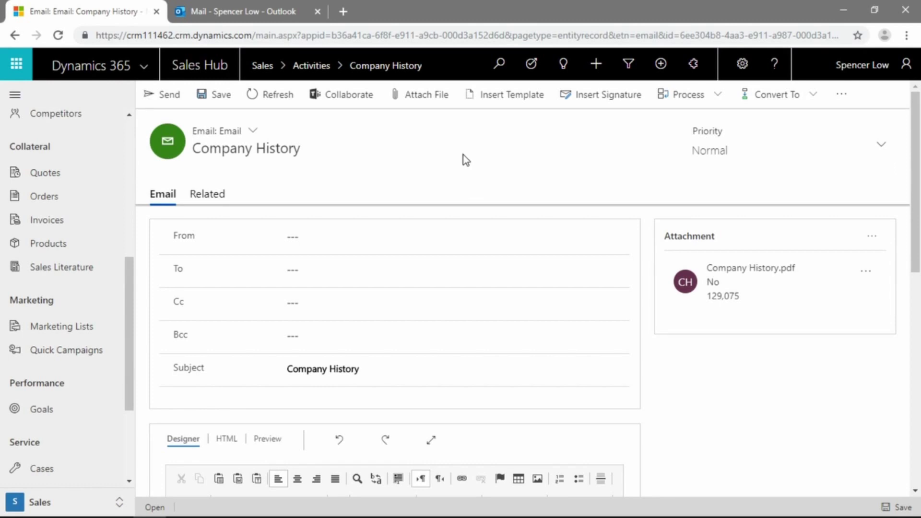
click(257, 7)
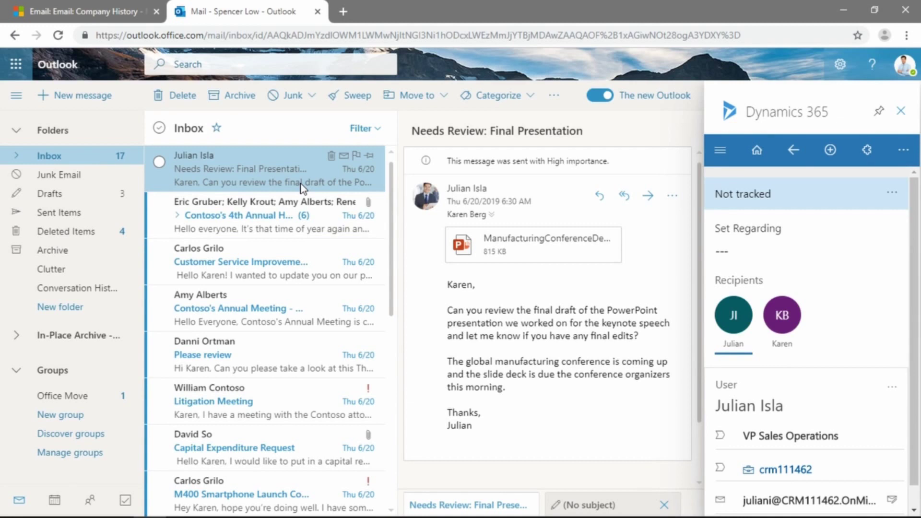
Start a blank Outlook message and show the Dynamics 365 pane beside it
click(74, 101)
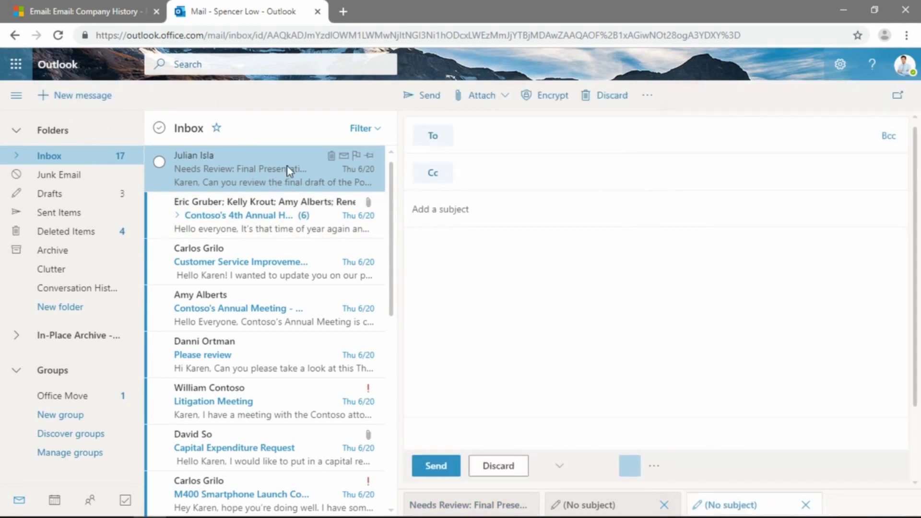
click(655, 466)
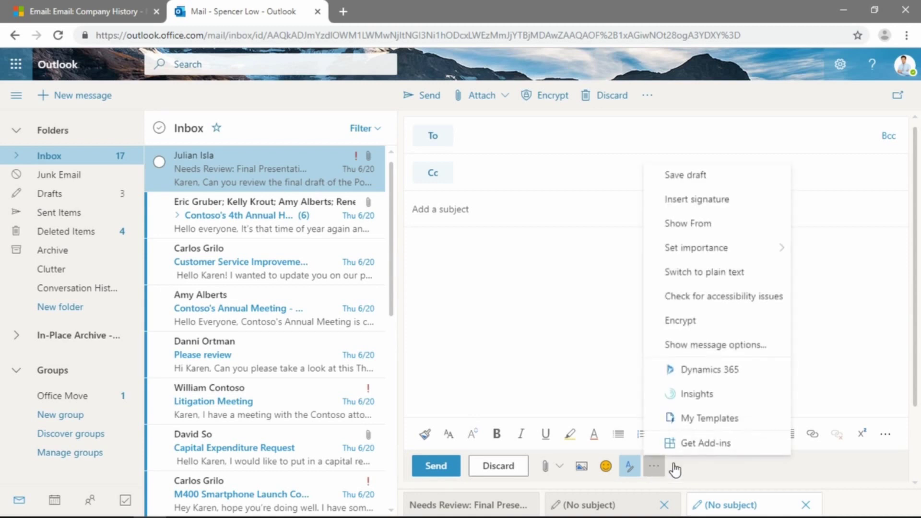
click(705, 372)
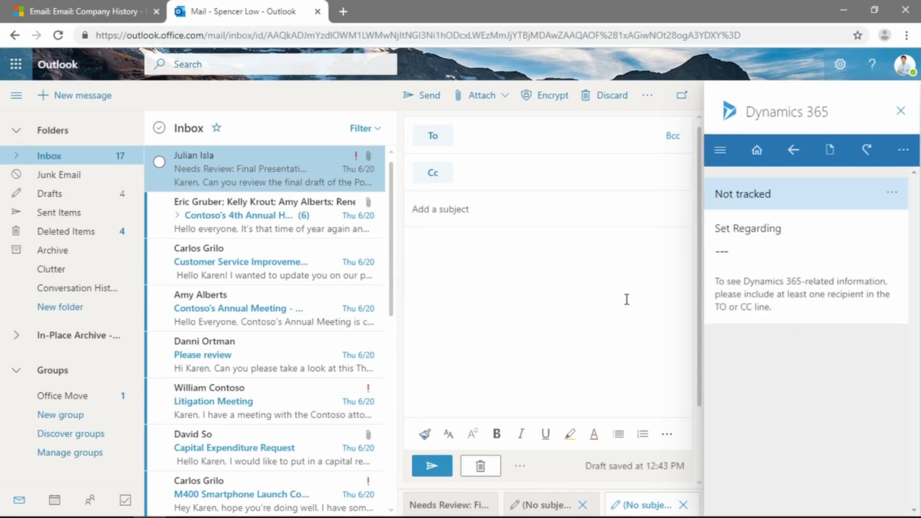
Insert the Company History sales literature, subject Information, into the draft as an attachment
click(834, 162)
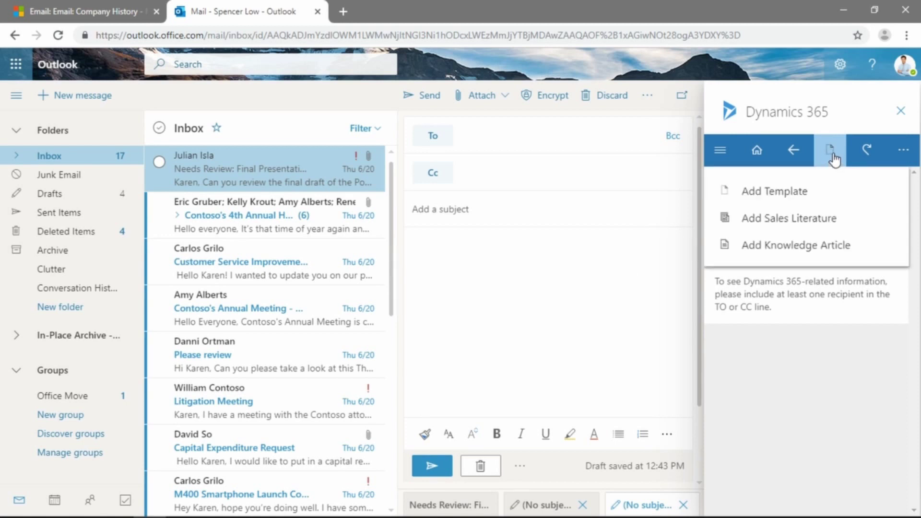
click(774, 222)
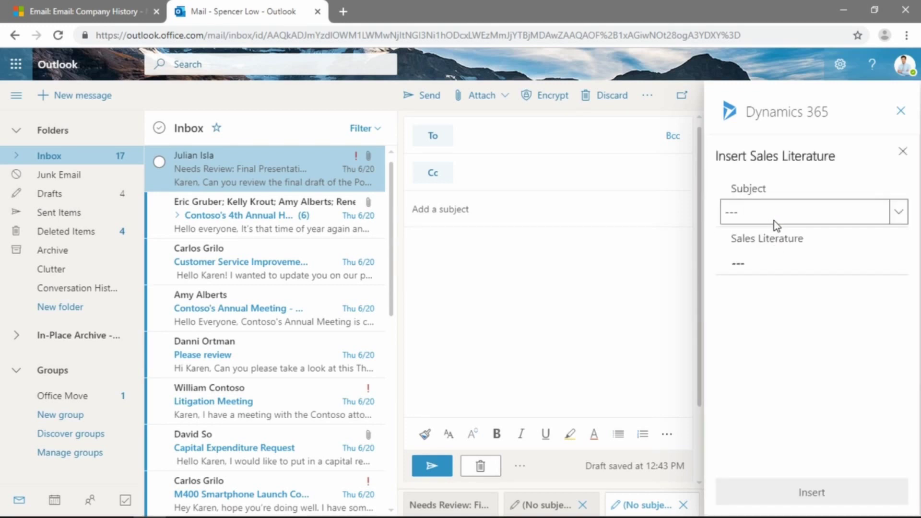
click(898, 211)
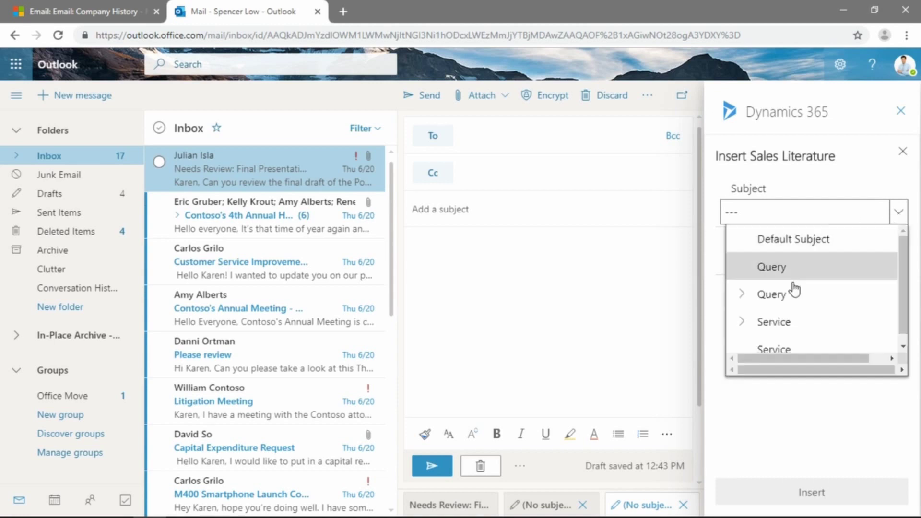
click(744, 301)
scroll(820, 306, down, 1)
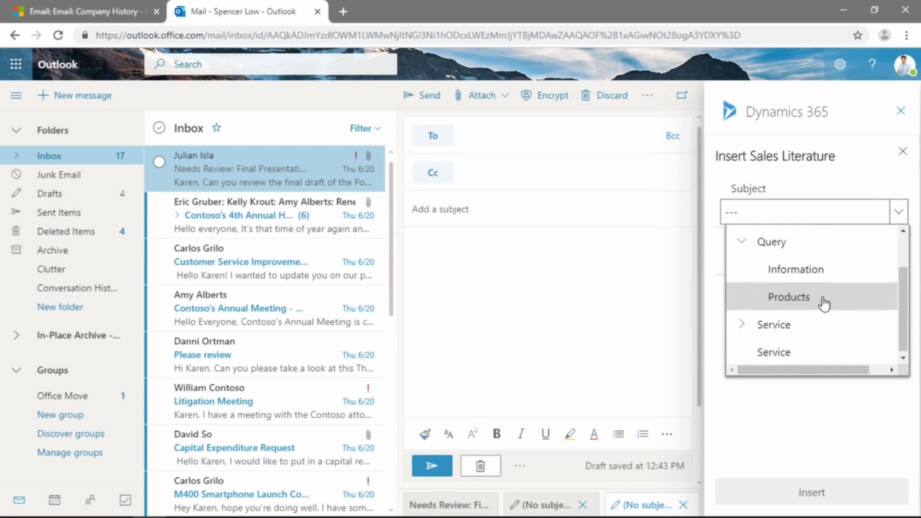
click(790, 267)
click(766, 270)
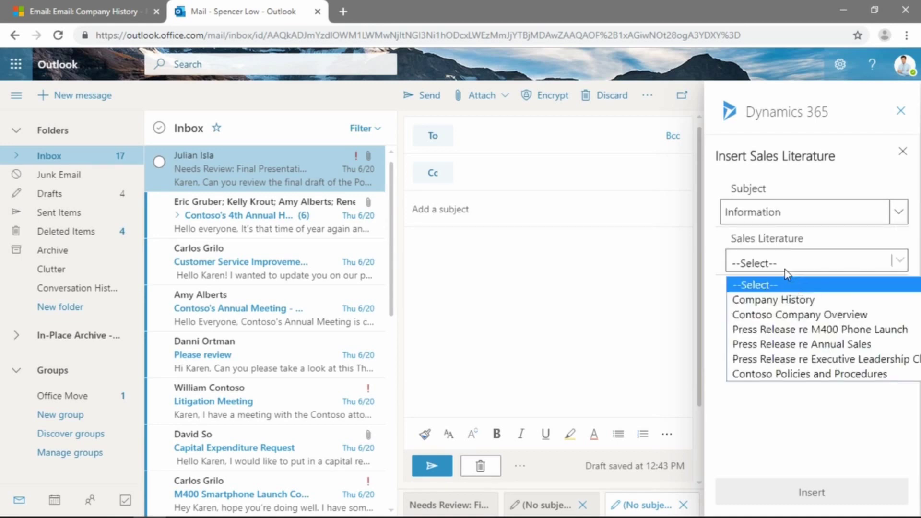
click(796, 300)
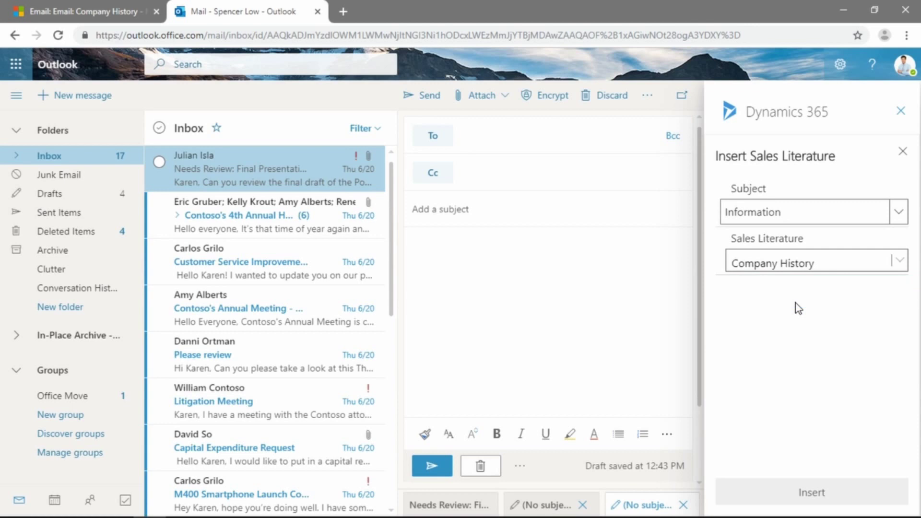
click(809, 494)
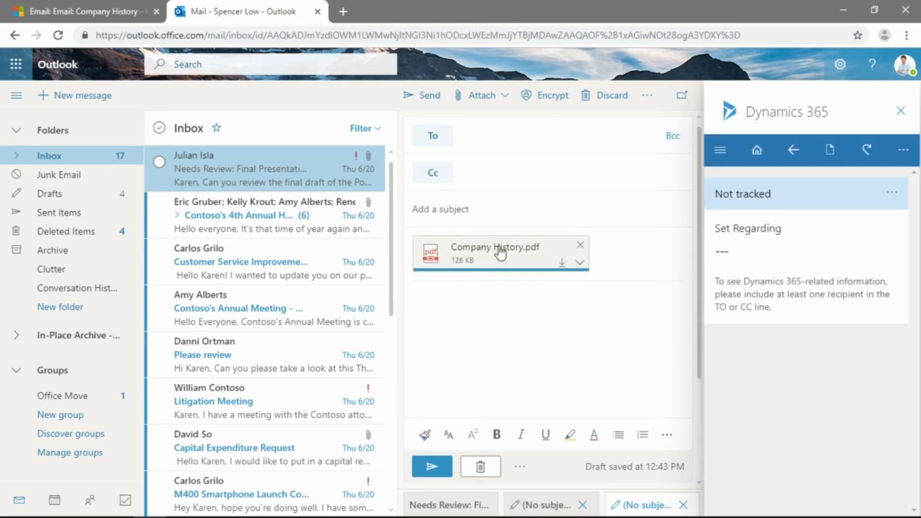